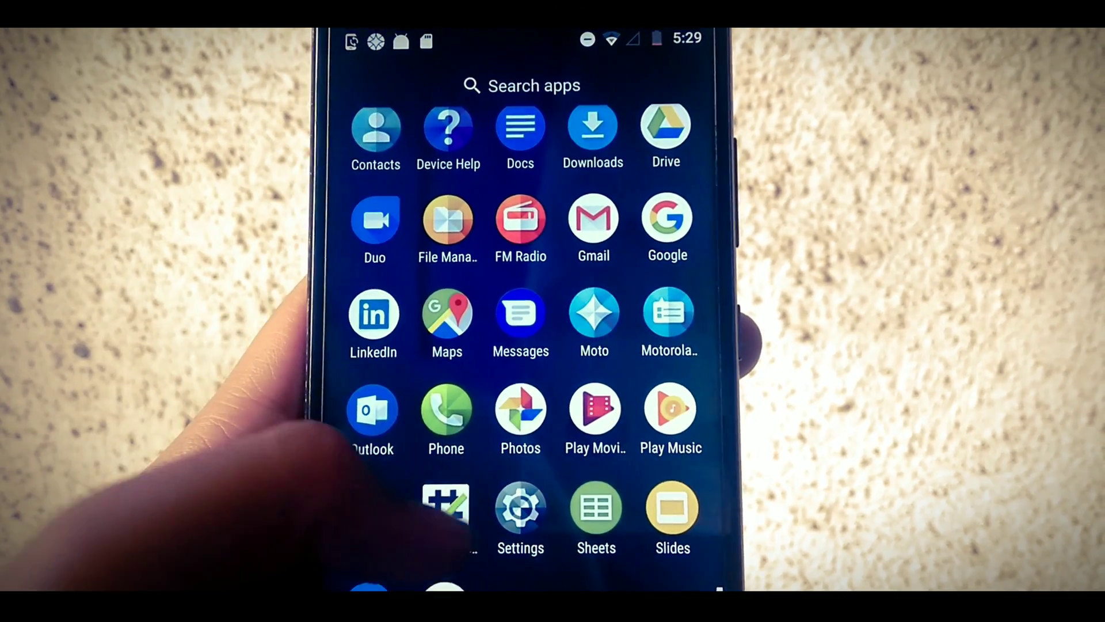
# - Enable USB debugging on the Moto G5S Plus and copy the Magisk zip from the desktop
pyautogui.click(445, 508)
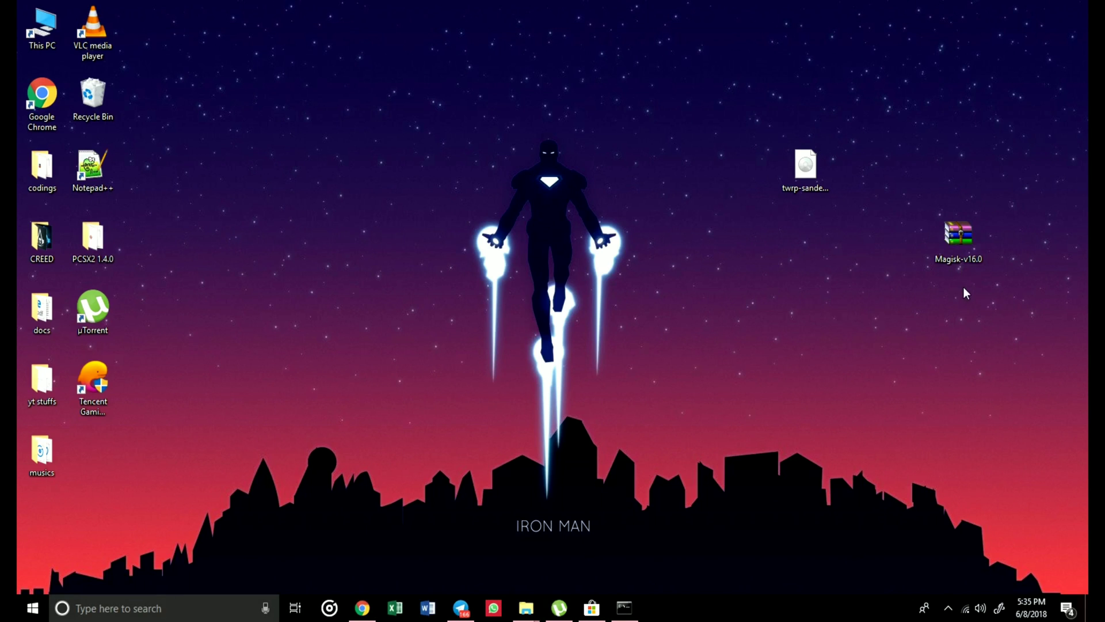
pyautogui.moveTo(1051, 321)
pyautogui.mouseDown()
pyautogui.moveTo(821, 111)
pyautogui.moveTo(777, 138)
pyautogui.mouseUp()
pyautogui.rightClick(481, 157)
pyautogui.click(538, 198)
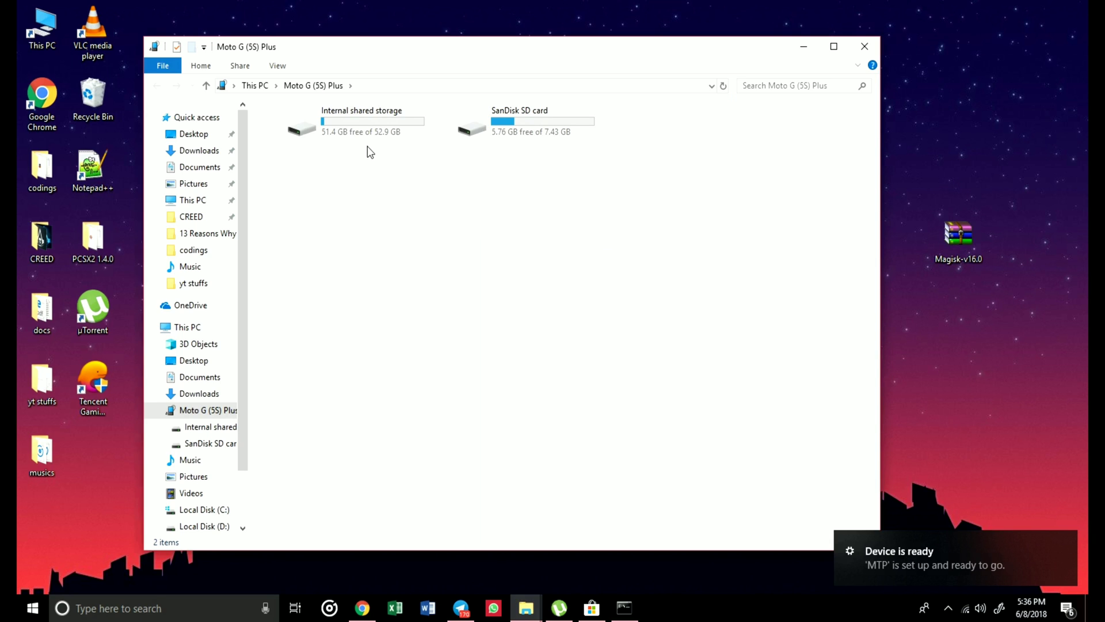
# - Paste Magisk-v16.0.zip into the phone's internal shared storage and minimize Explorer
pyautogui.doubleClick(369, 148)
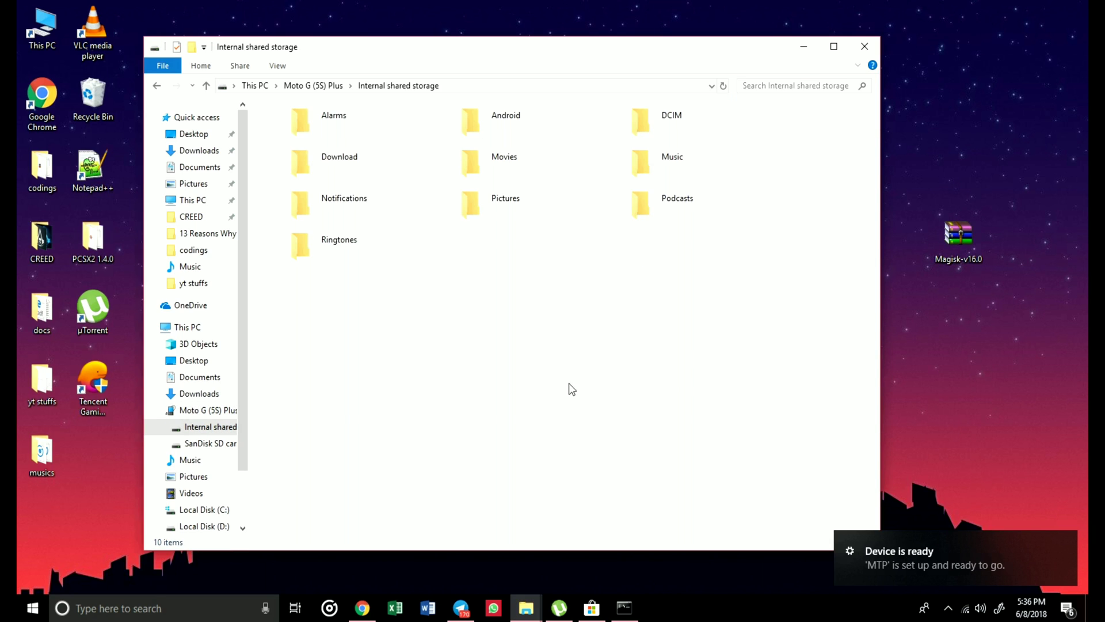
pyautogui.rightClick(713, 355)
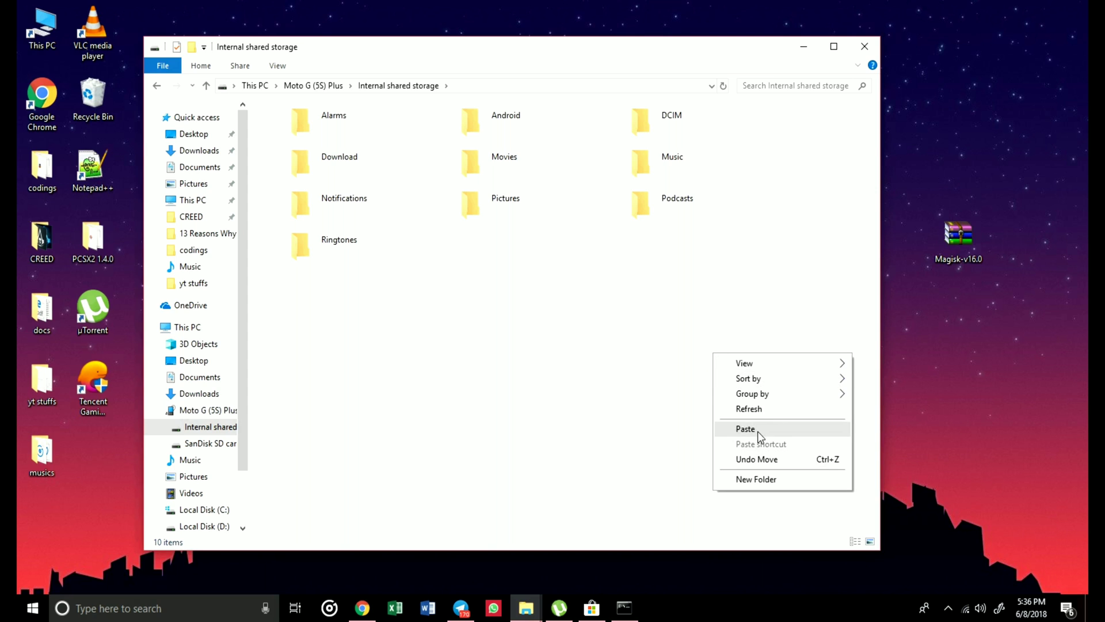
pyautogui.click(758, 432)
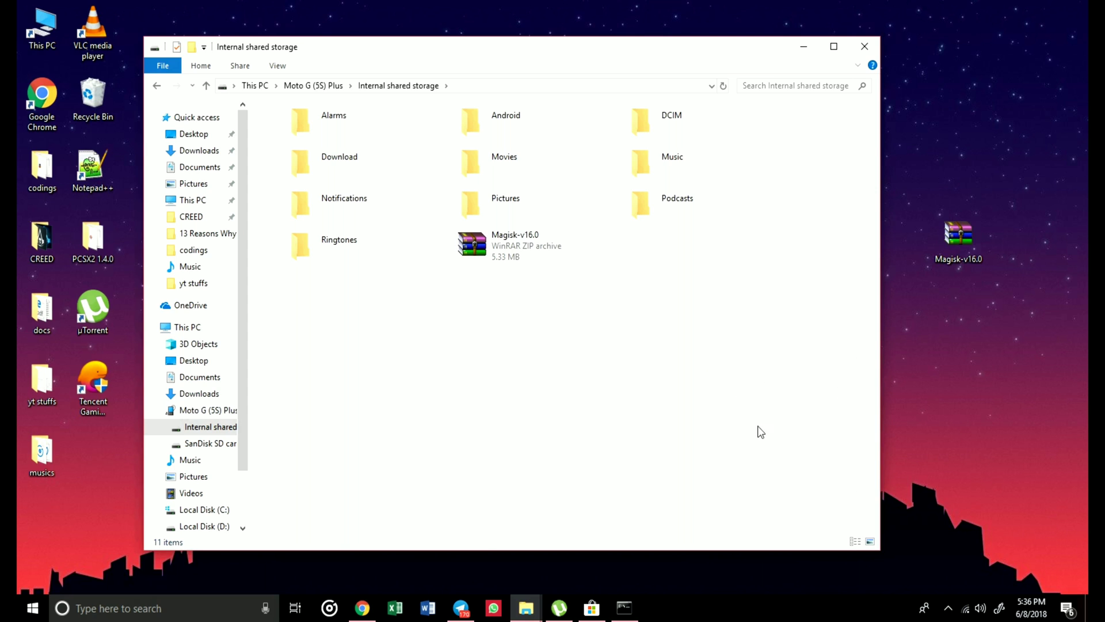
pyautogui.click(800, 43)
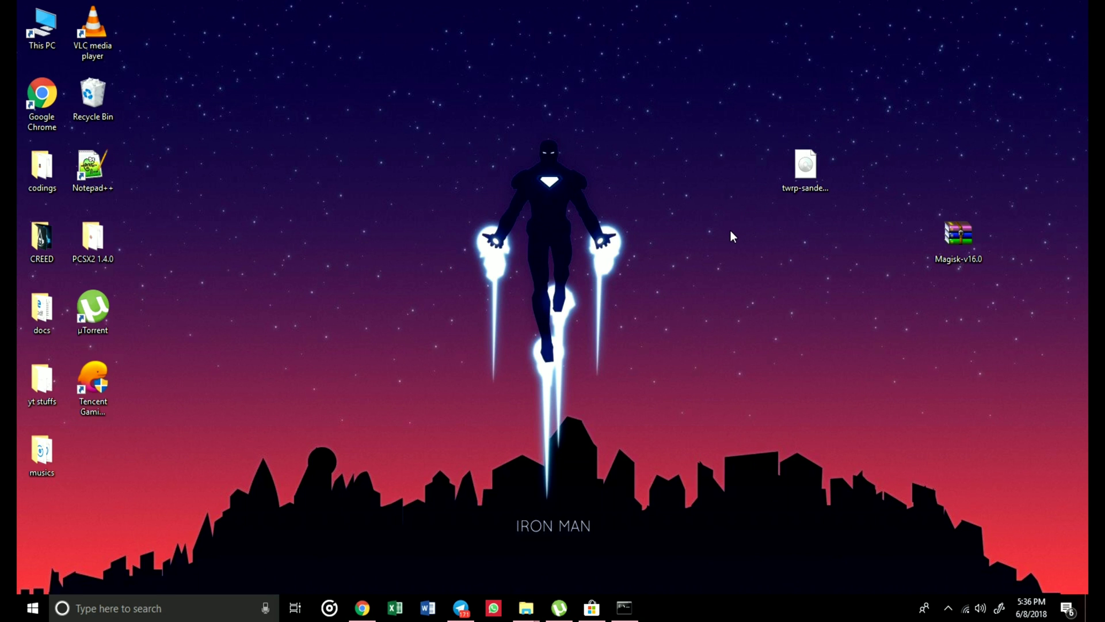
# - Run adb devices, adb reboot bootloader, then fastboot devices to confirm the phone is in fastboot
pyautogui.click(623, 607)
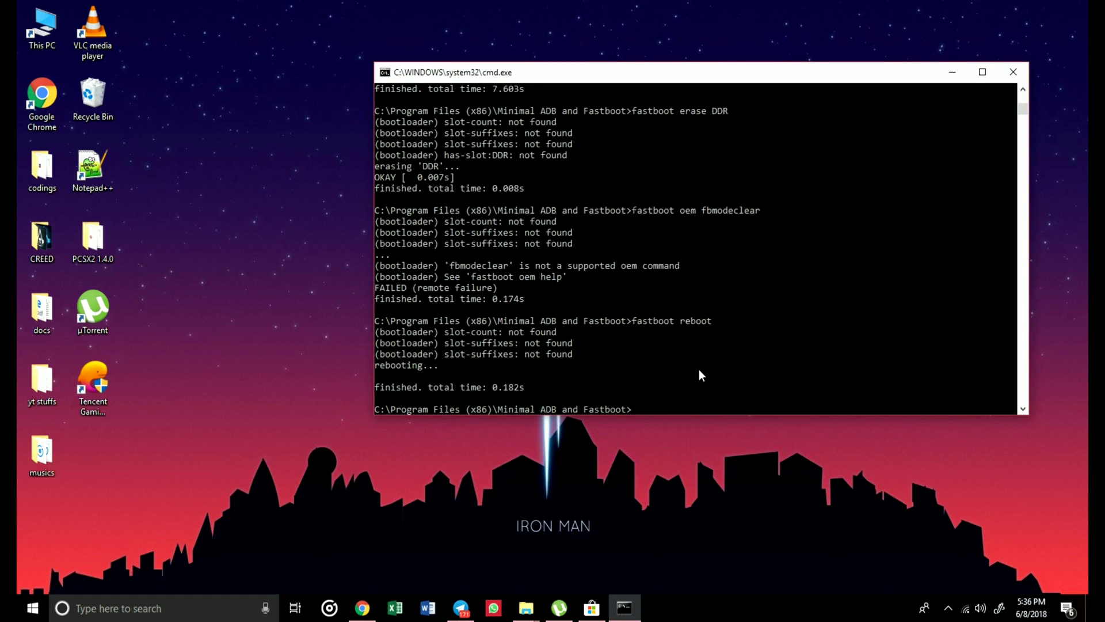
pyautogui.write('ad')
pyautogui.write('b d')
pyautogui.write('evices')
pyautogui.press('Return')
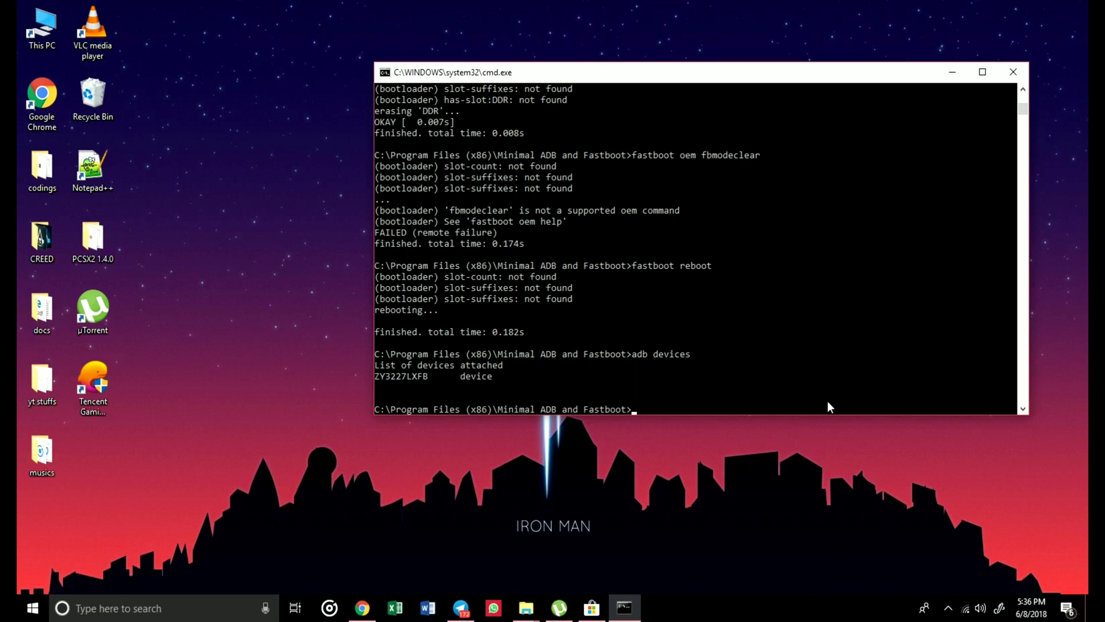
pyautogui.write('f')
pyautogui.write('adb')
pyautogui.write(' r')
pyautogui.write('eboo')
pyautogui.write('t bootload')
pyautogui.write('er')
pyautogui.press('Return')
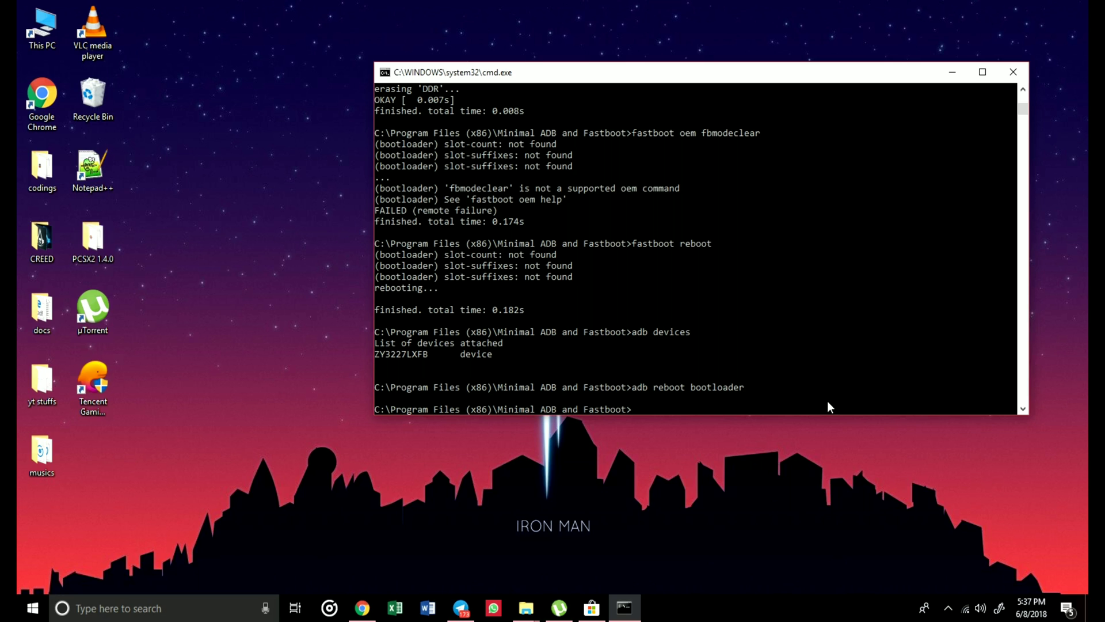
pyautogui.write('fastb')
pyautogui.write('oot devi')
pyautogui.write('ces')
pyautogui.press('Return')
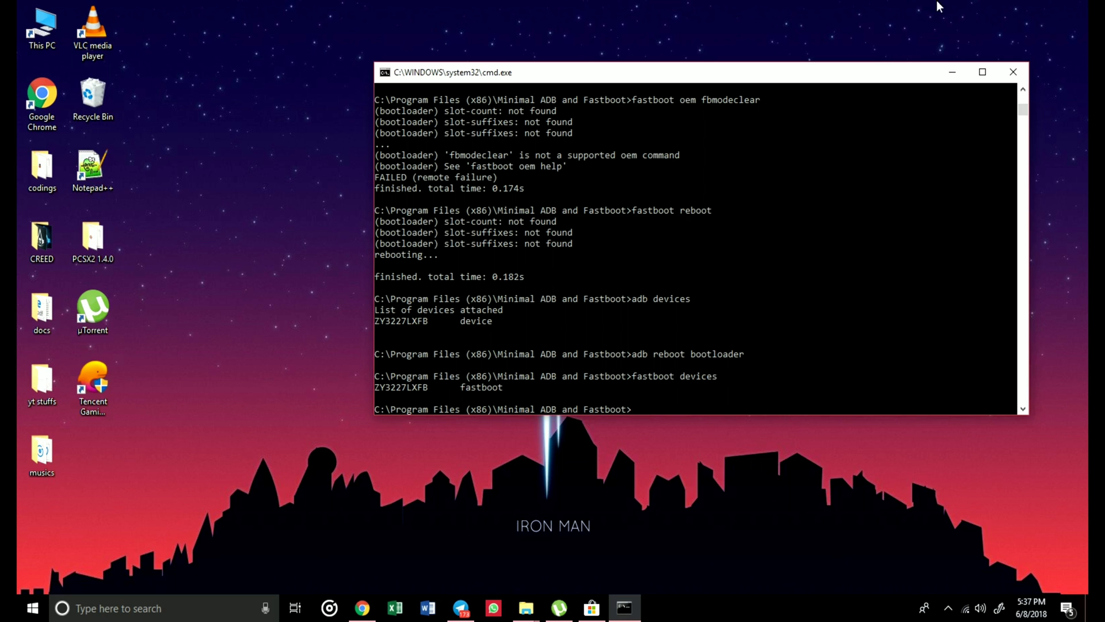
pyautogui.moveTo(875, 68); pyautogui.dragTo(696, 268)
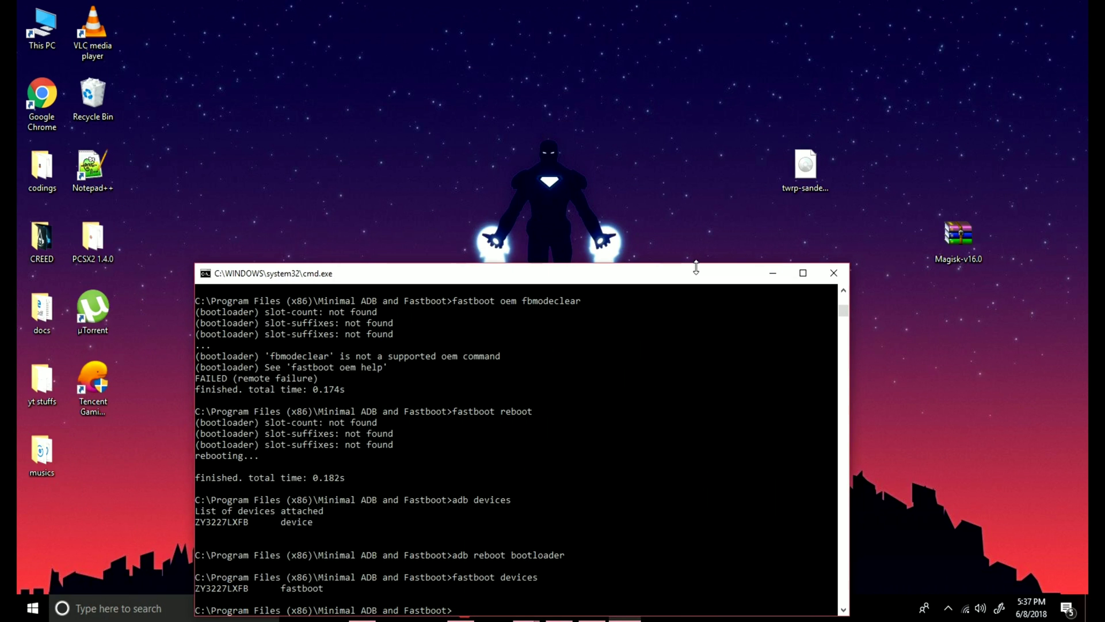
# - Copy twrp-sanders-r21.img and navigate to C:\Program Files (x86)\Minimal ADB and Fastboot
pyautogui.rightClick(808, 159)
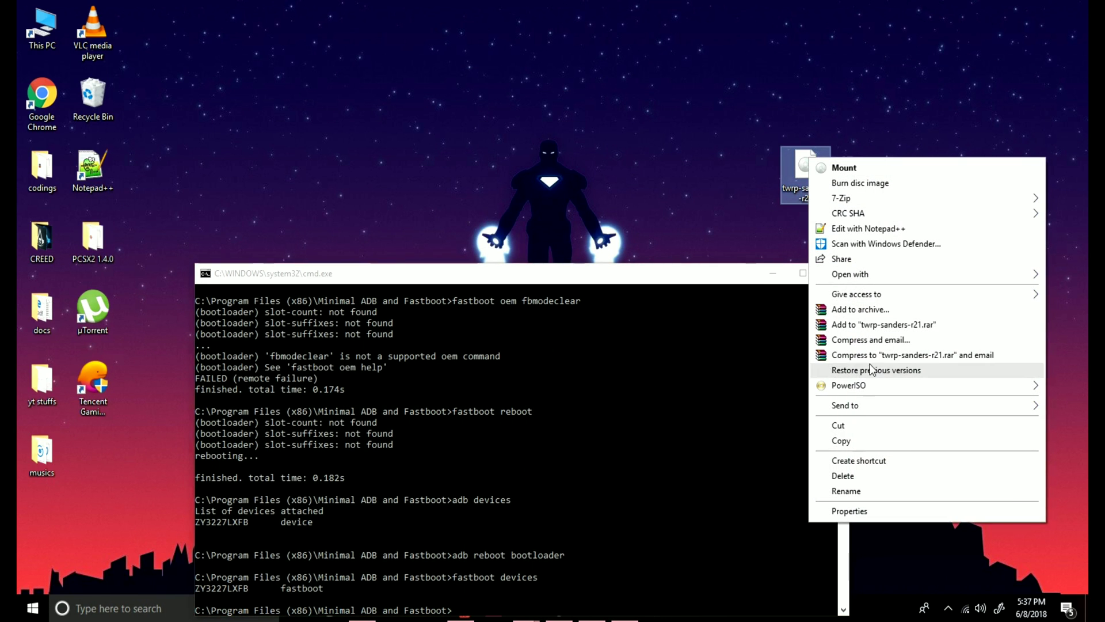
pyautogui.click(855, 441)
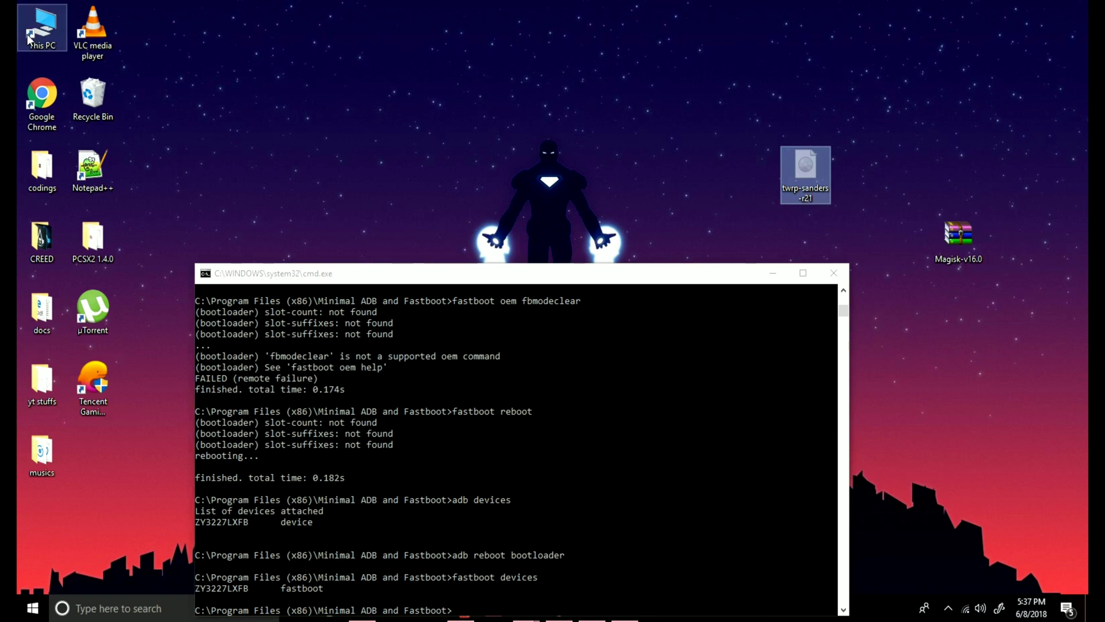
pyautogui.doubleClick(28, 34)
pyautogui.click(346, 294)
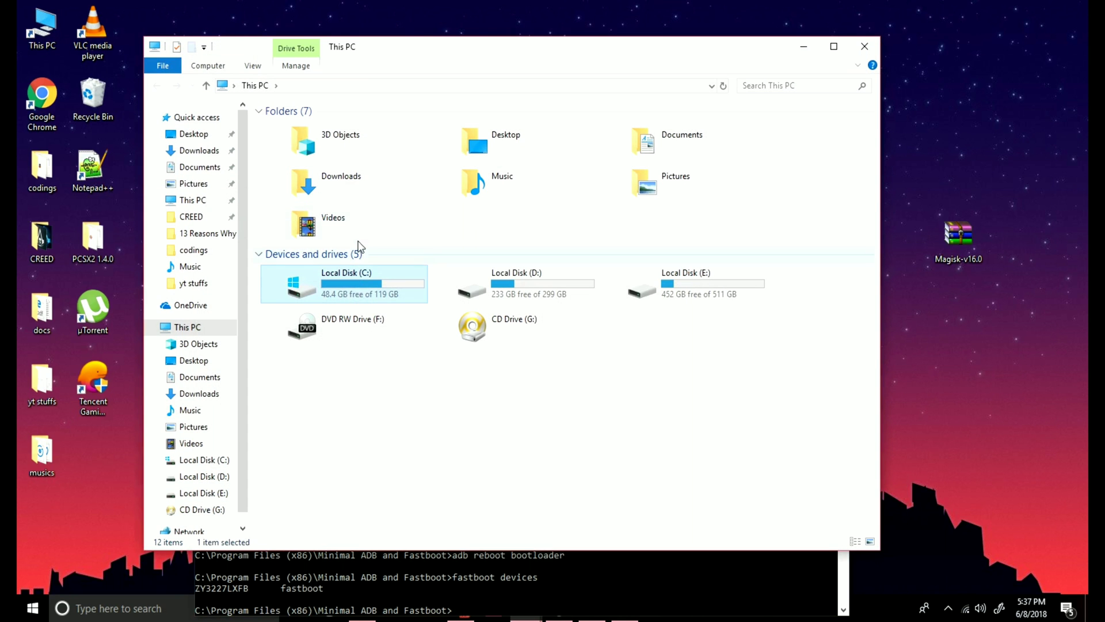
pyautogui.doubleClick(356, 289)
pyautogui.doubleClick(354, 184)
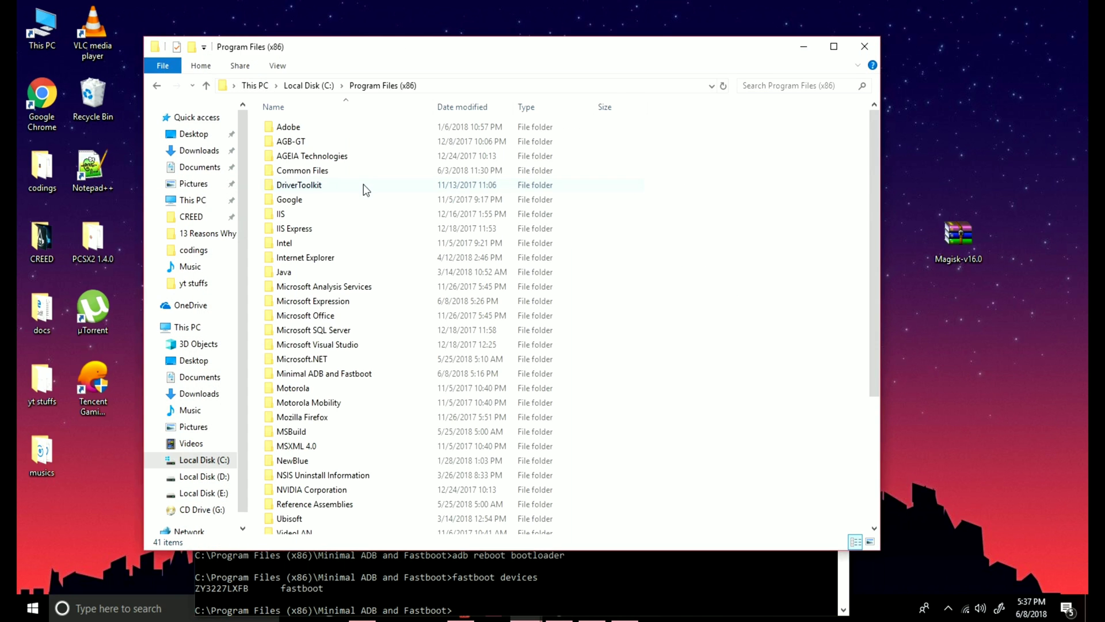
pyautogui.doubleClick(343, 373)
# - Paste the TWRP image into the Minimal ADB and Fastboot folder with administrator permission
pyautogui.rightClick(746, 269)
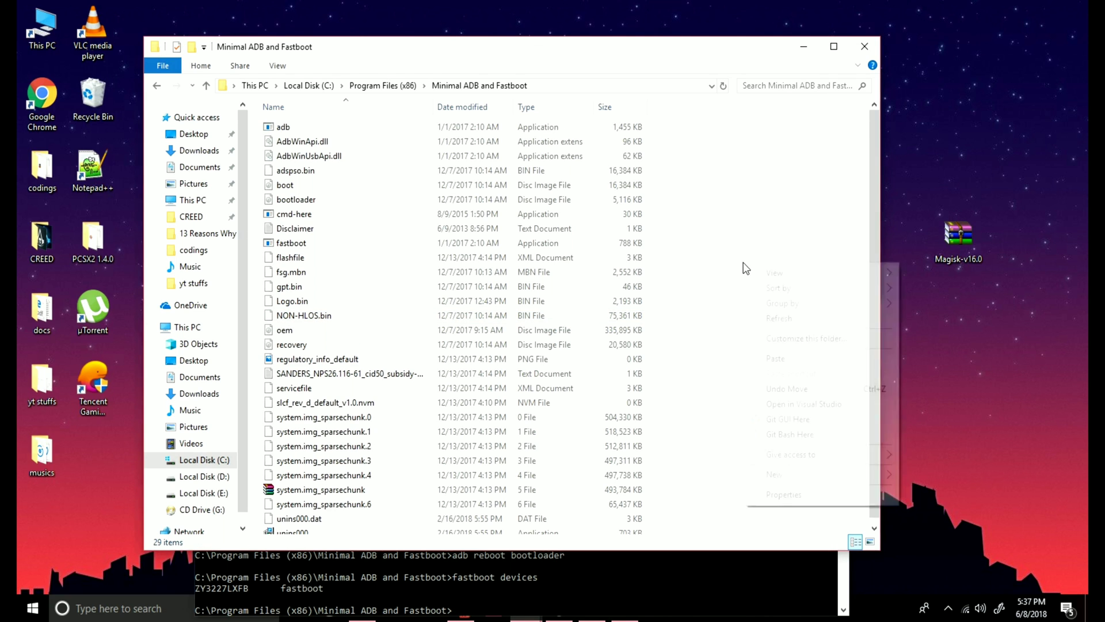
pyautogui.click(772, 358)
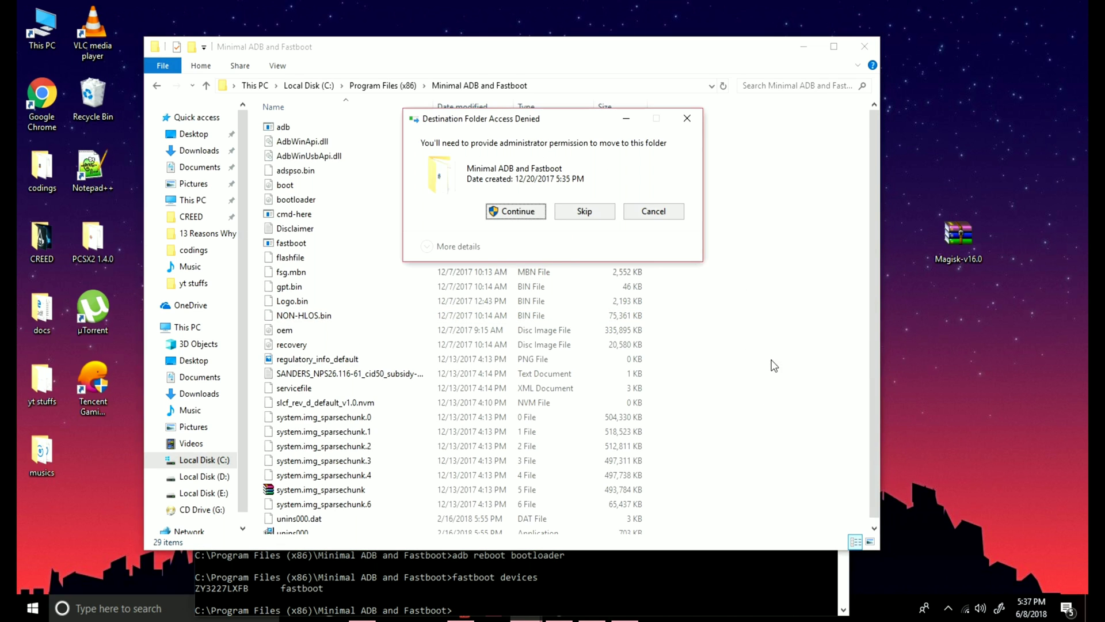
pyautogui.click(515, 211)
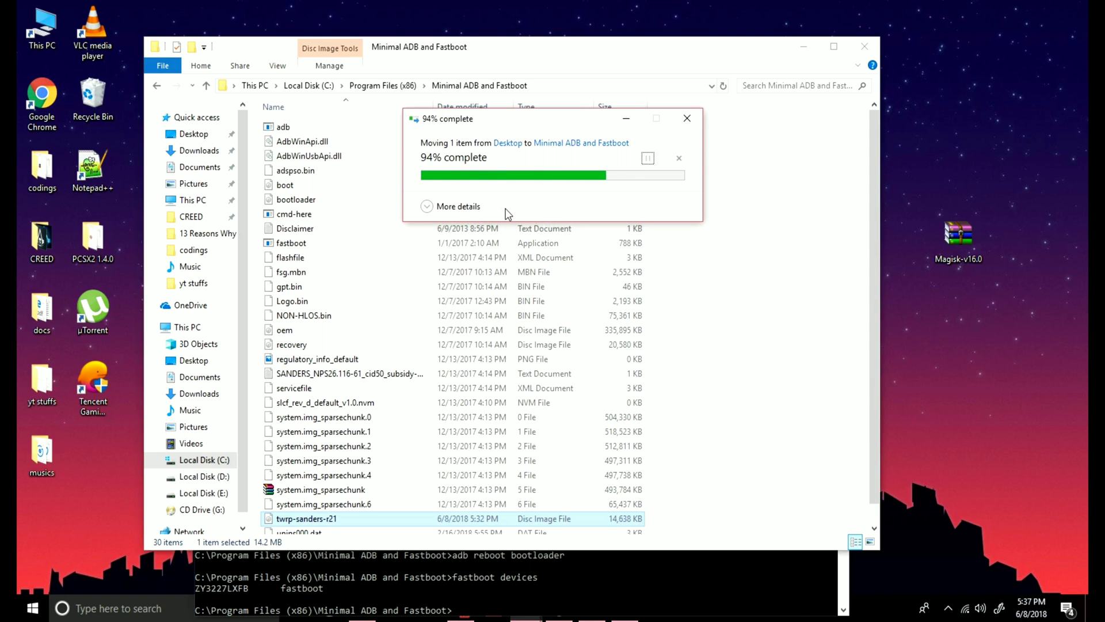
# - Run 'fastboot flash recovery twrp-sanders-r21.img' to flash TWRP onto the recovery partition
pyautogui.click(683, 561)
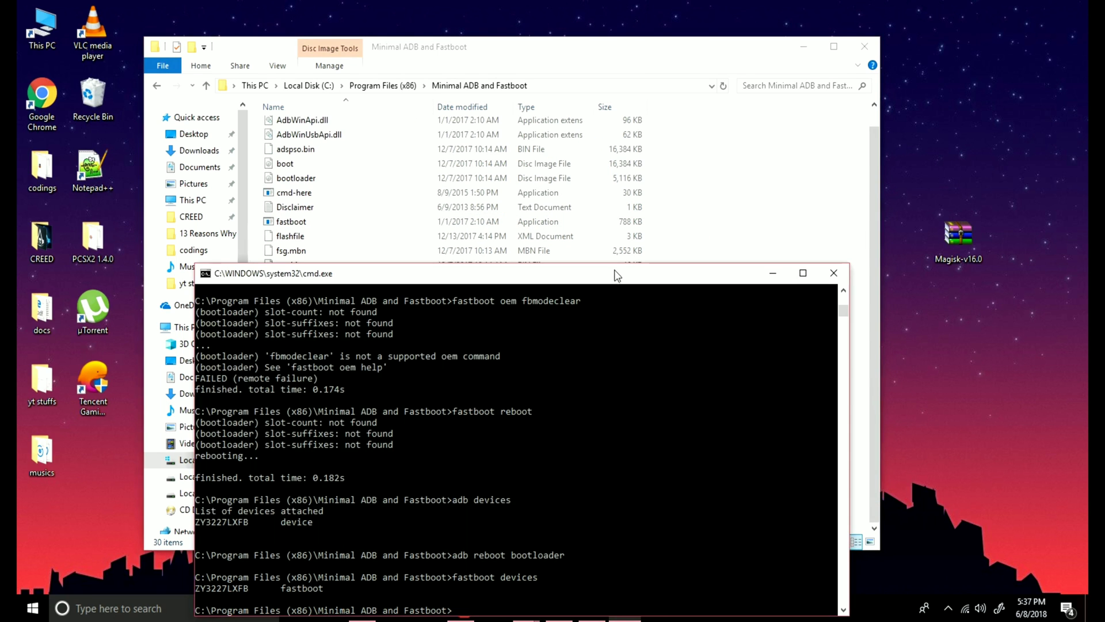
pyautogui.moveTo(615, 275); pyautogui.dragTo(643, 129)
pyautogui.click(536, 465)
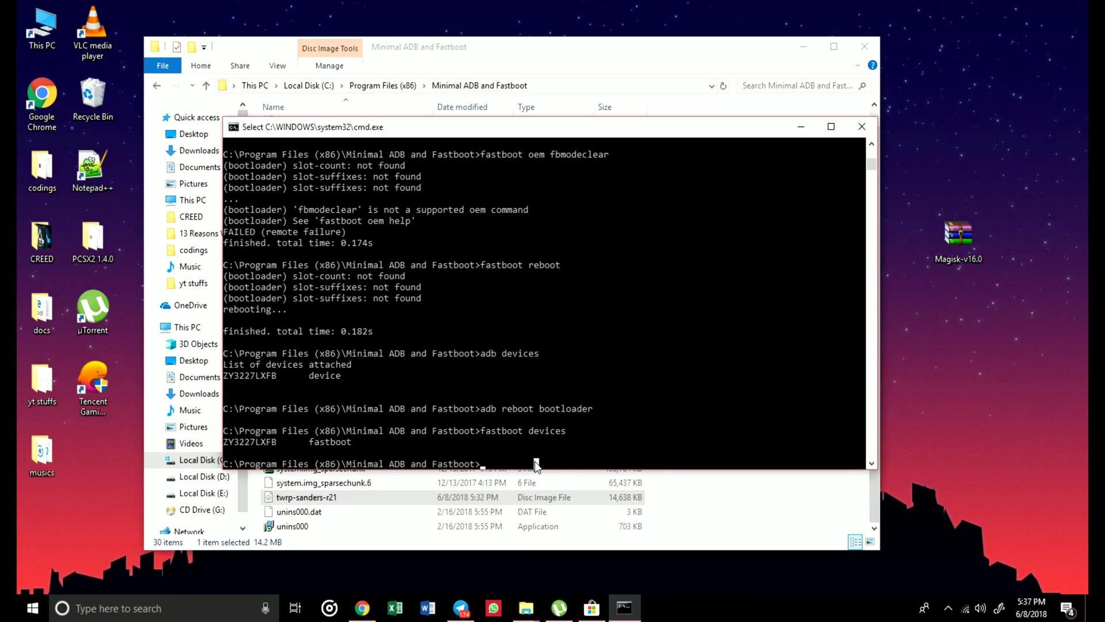
pyautogui.write('fastb')
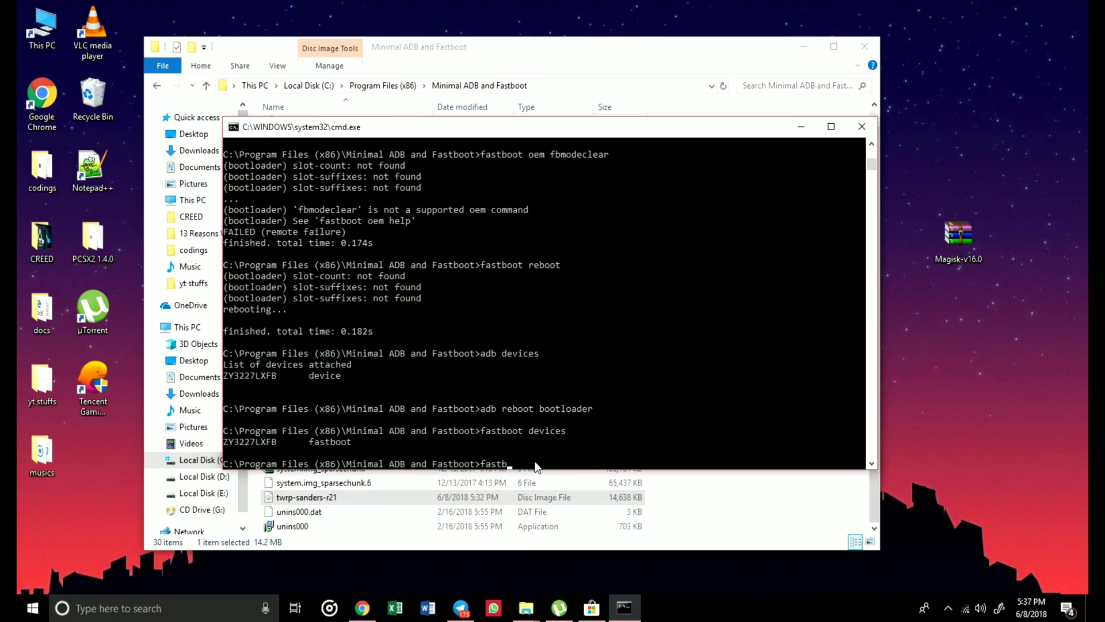
pyautogui.write('oot fla')
pyautogui.write('sh')
pyautogui.write('ecovery tw')
pyautogui.write('rp-sa')
pyautogui.write('nders')
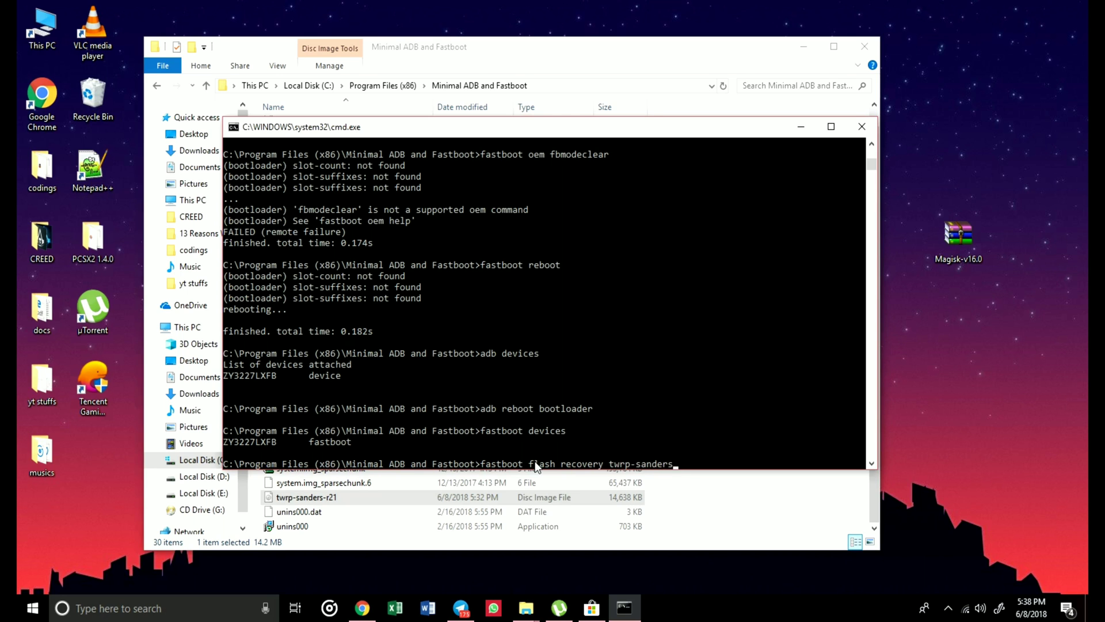
pyautogui.write('r')
pyautogui.write('21.i')
pyautogui.write('mg')
pyautogui.press('Return')
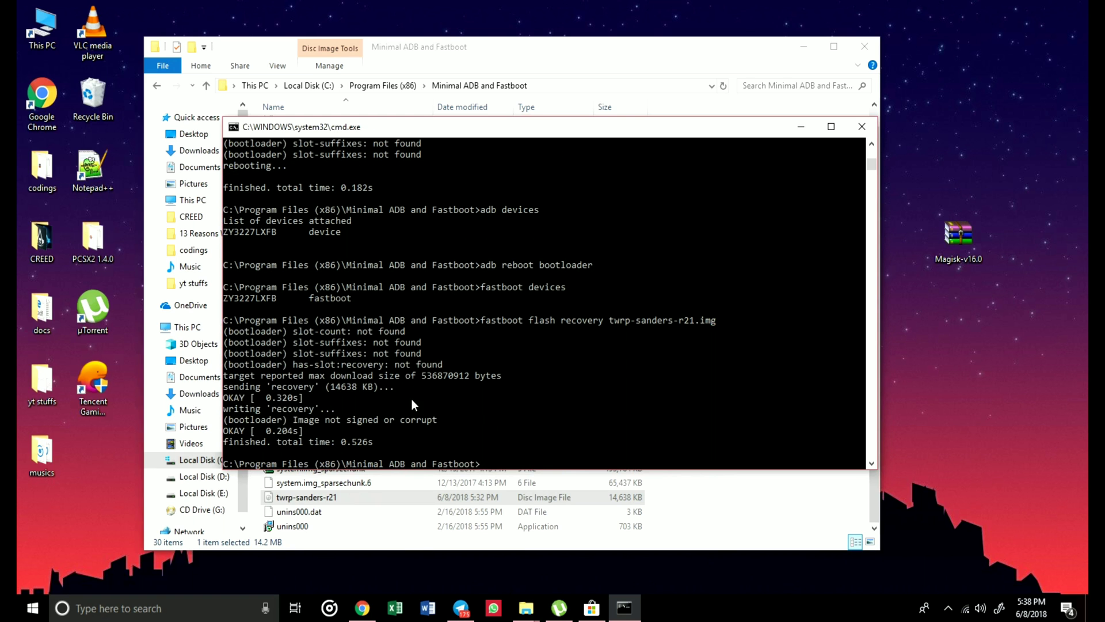
# - Highlight the flash result output, then boot the phone into TWRP 3.2.1-r21 recovery
pyautogui.moveTo(464, 431)
pyautogui.mouseDown()
pyautogui.moveTo(299, 424)
pyautogui.moveTo(513, 372)
pyautogui.mouseUp()
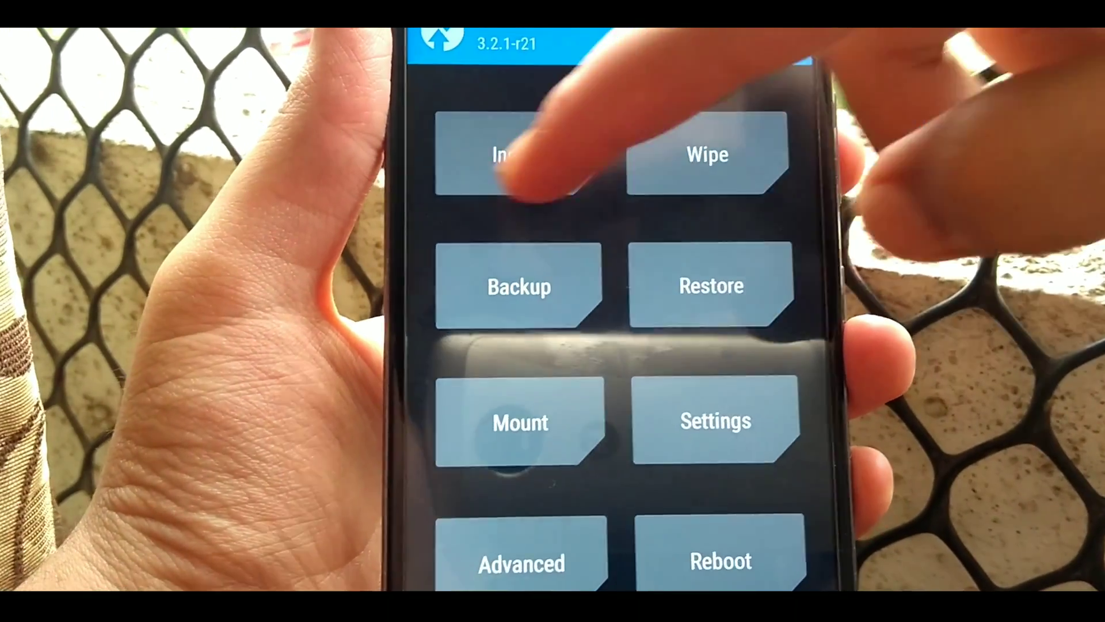
# - Select Magisk-v16.0.zip from /sdcard and swipe to confirm flashing it
pyautogui.click(518, 160)
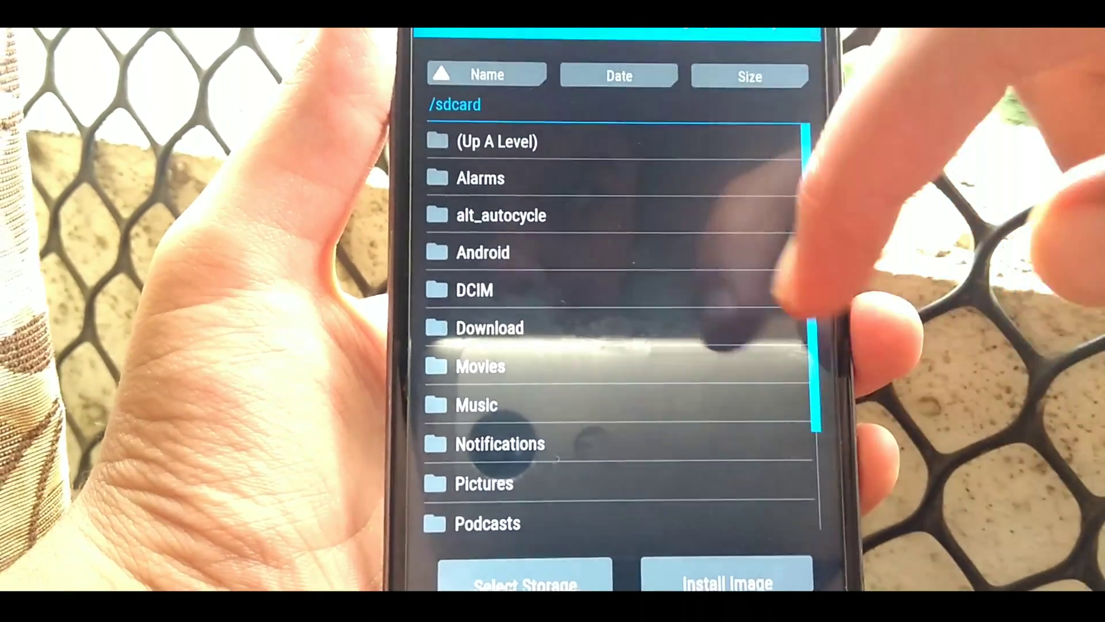
pyautogui.scroll(-3, 644, 475)
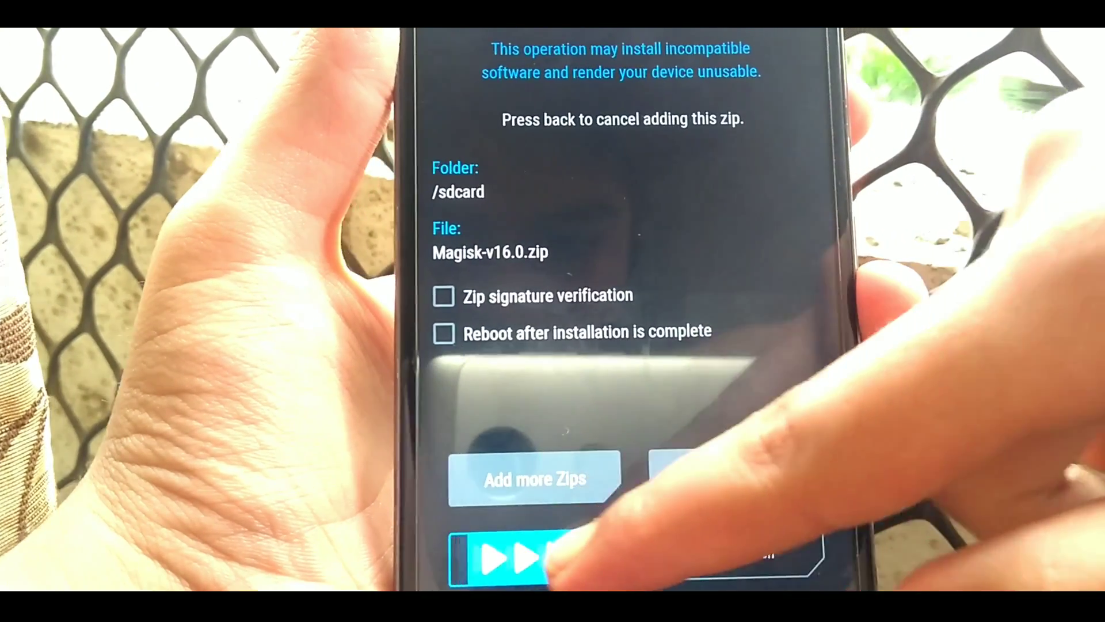
pyautogui.moveTo(518, 562); pyautogui.dragTo(798, 561)
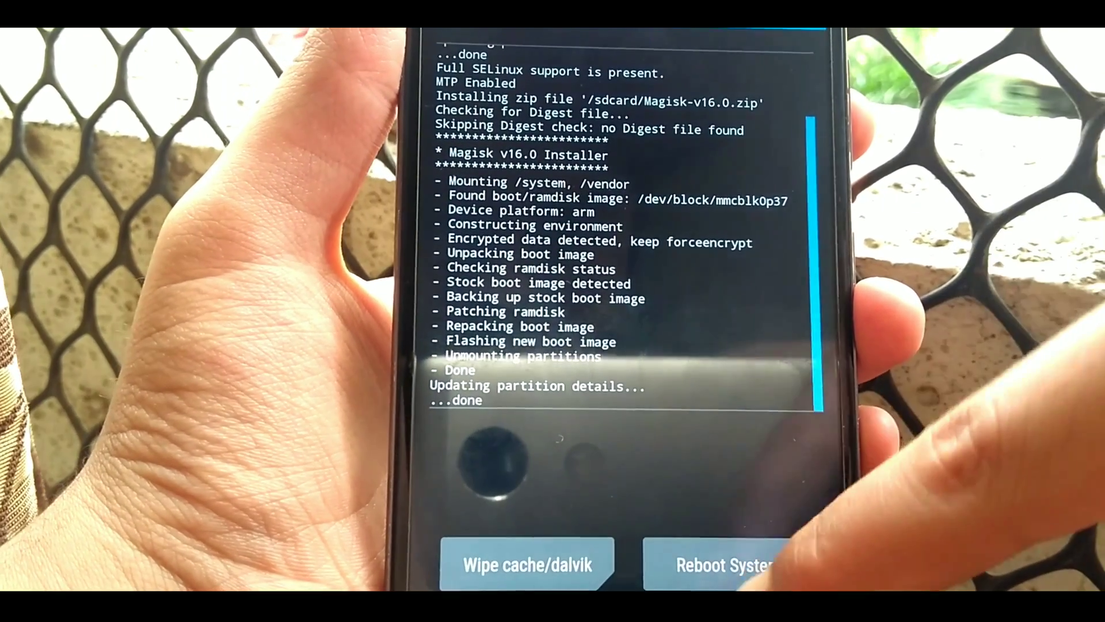
# - Reboot System from TWRP so the phone boots back into Android
pyautogui.click(760, 561)
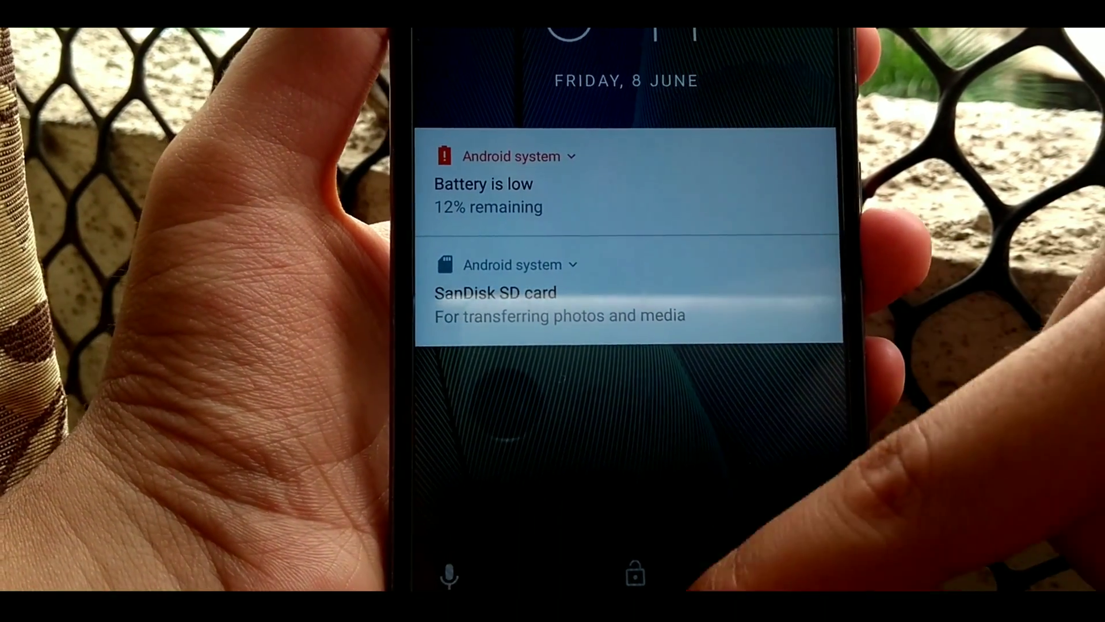
# - Unlock the phone, open Magisk Manager, dismiss its changelog, and return to the app grid
pyautogui.moveTo(803, 535); pyautogui.dragTo(803, 173)
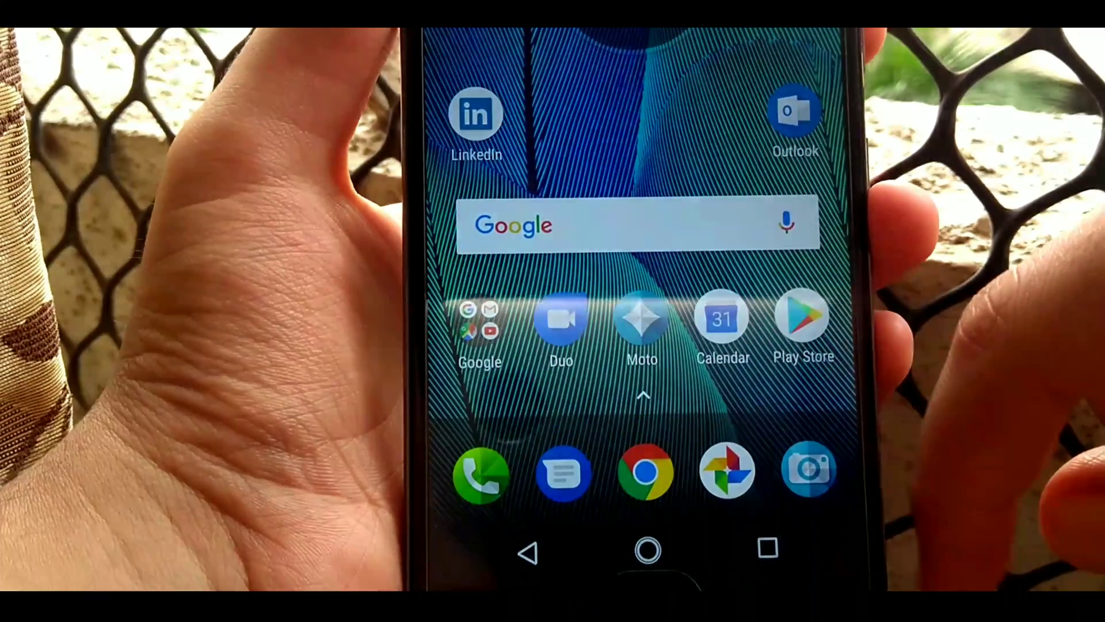
pyautogui.moveTo(728, 444); pyautogui.dragTo(734, 216)
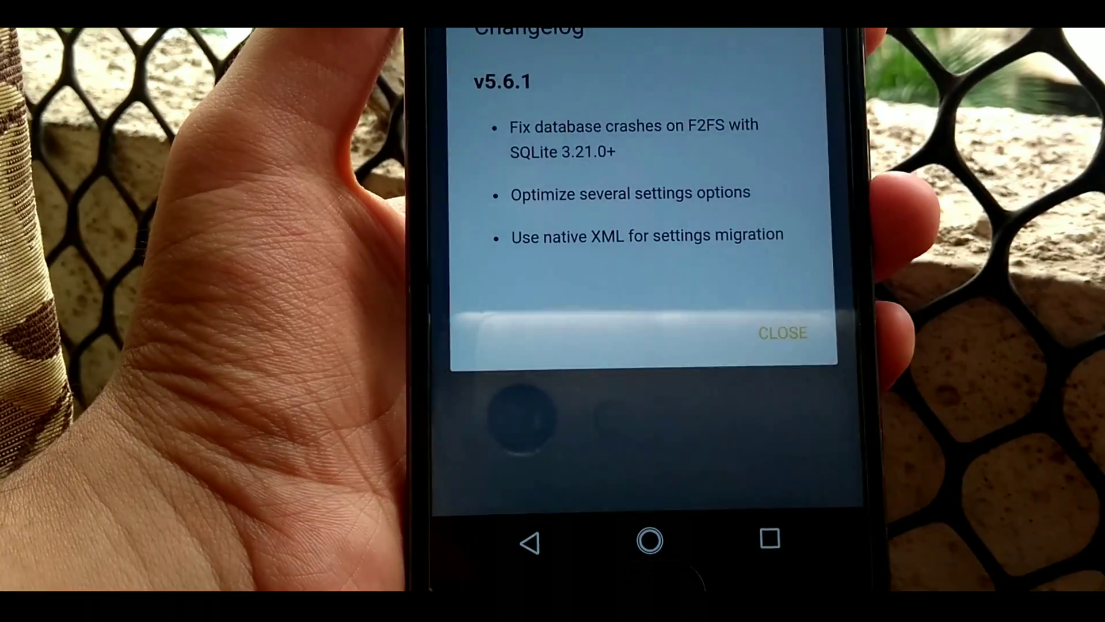
pyautogui.click(783, 333)
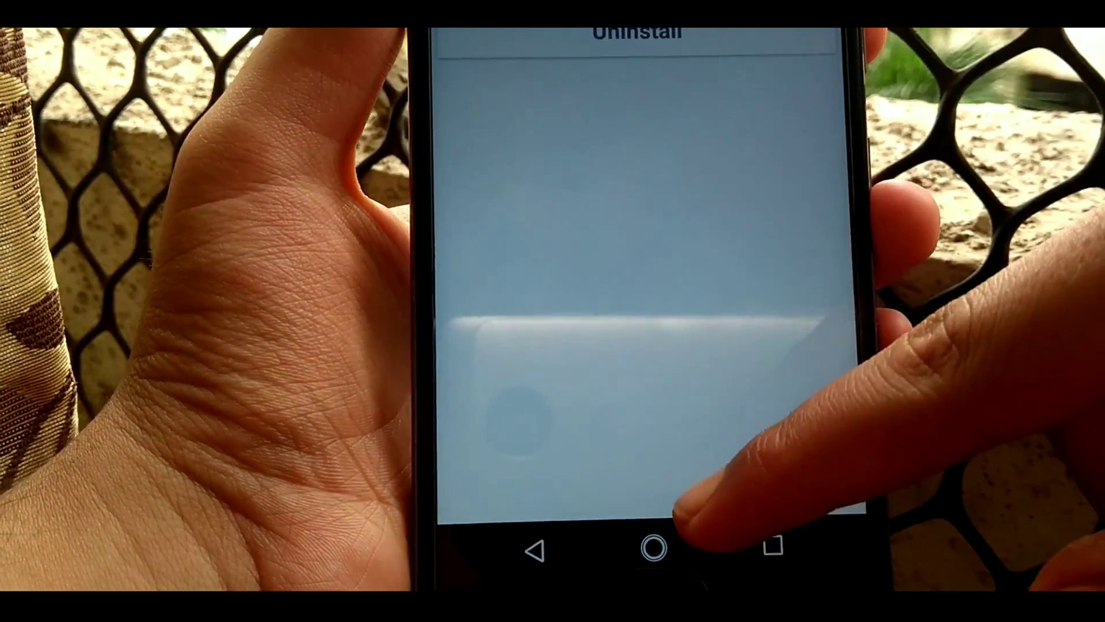
pyautogui.click(654, 547)
pyautogui.moveTo(716, 468); pyautogui.dragTo(740, 147)
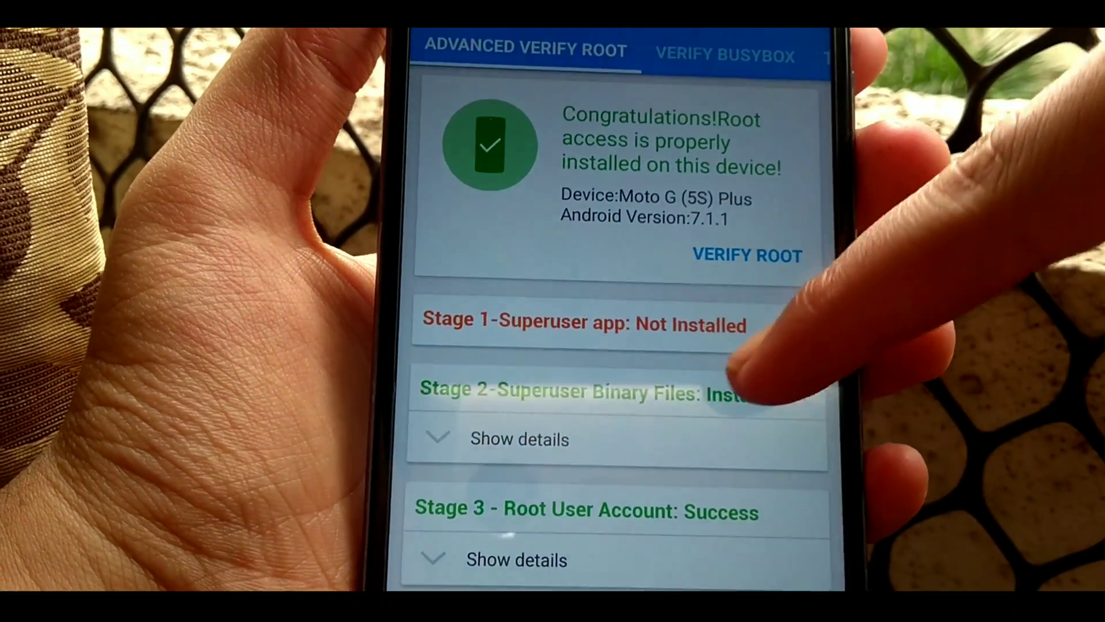
pyautogui.moveTo(740, 346); pyautogui.dragTo(718, 146)
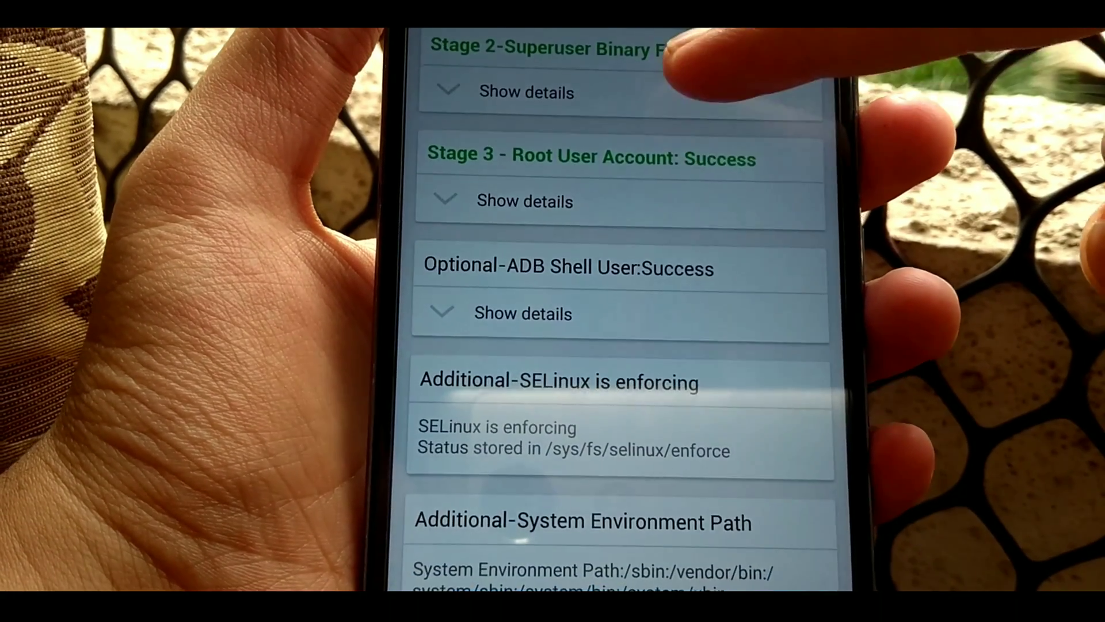
pyautogui.moveTo(691, 70); pyautogui.dragTo(691, 397)
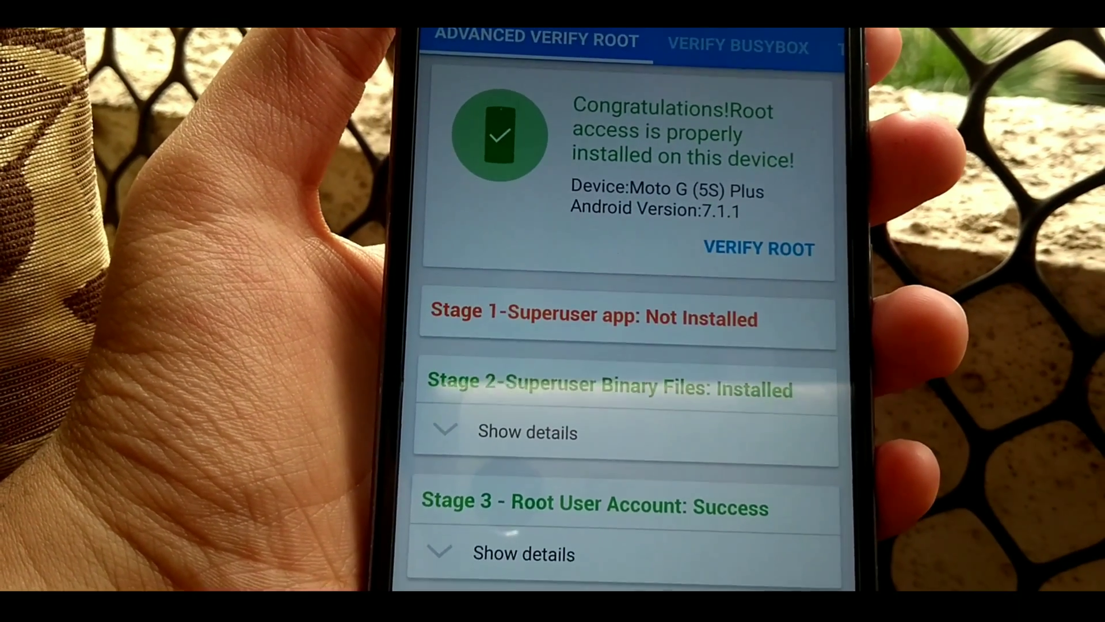